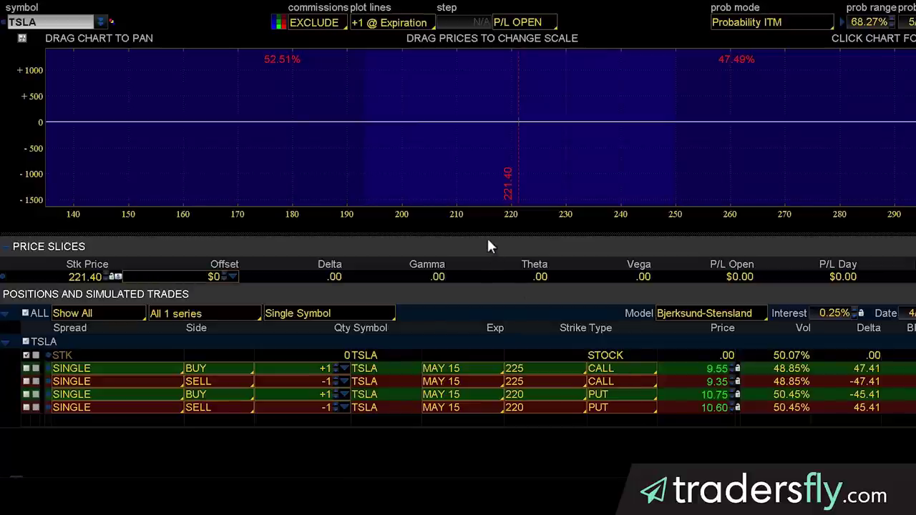
# Enlarge the risk graph's height slightly and plot only the bought MAY 15 225 call from the simulated trades.
pyautogui.moveTo(489, 232); pyautogui.dragTo(494, 252)
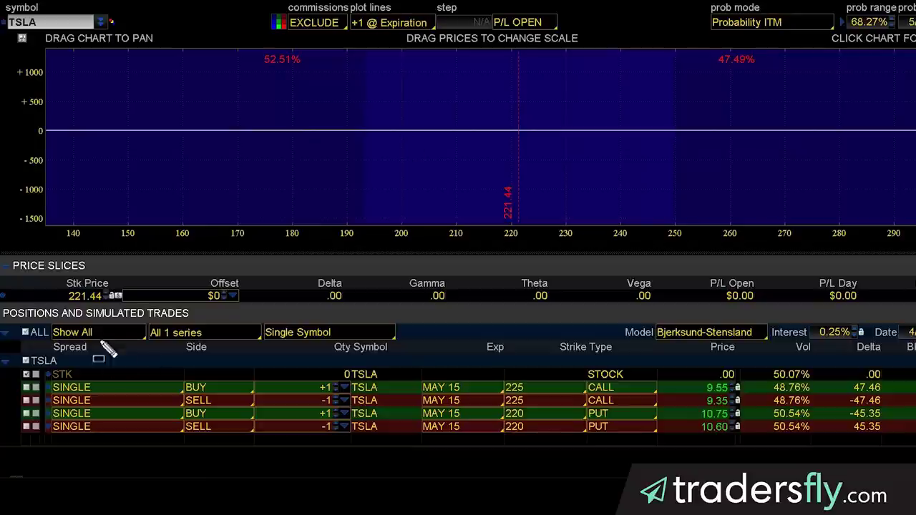
pyautogui.moveTo(14, 370); pyautogui.dragTo(915, 443)
pyautogui.moveTo(420, 411)
pyautogui.mouseDown()
pyautogui.moveTo(449, 413)
pyautogui.moveTo(405, 405)
pyautogui.mouseUp()
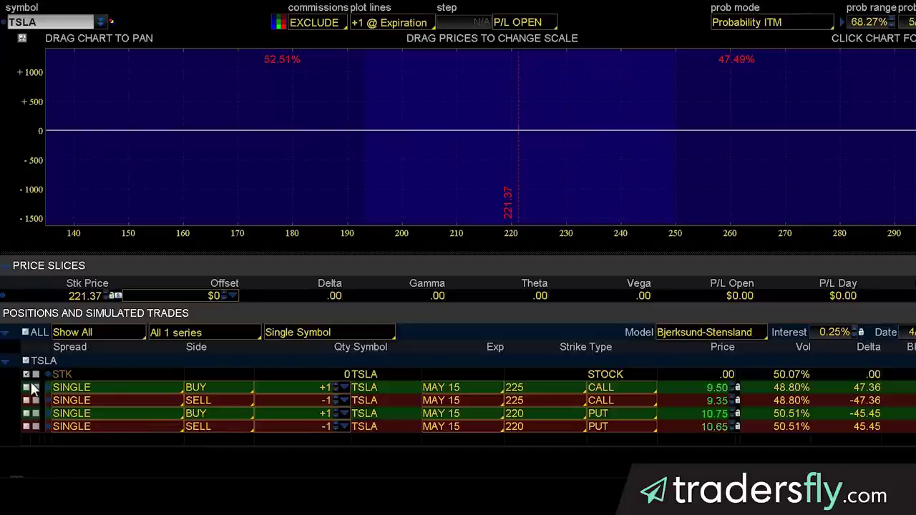
pyautogui.click(26, 388)
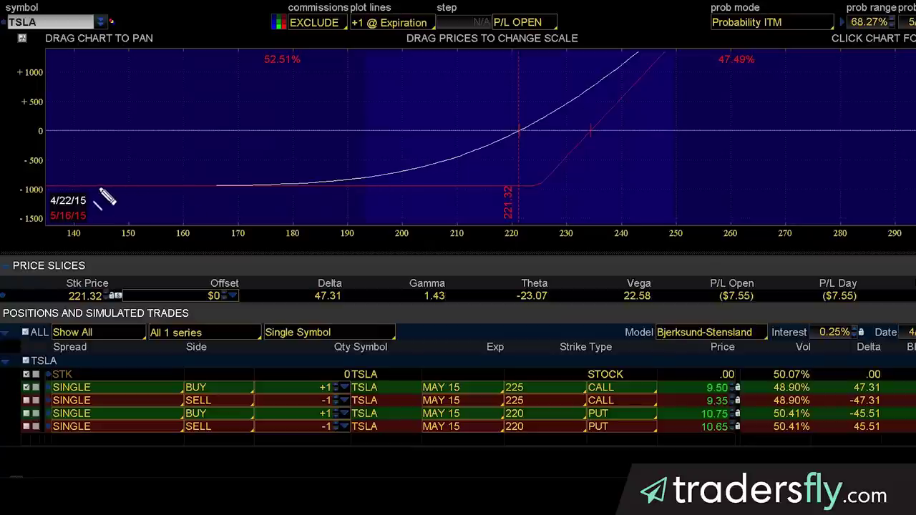
# Highlight the bought call's flat loss line and examine how its profit develops at TSLA prices above 300.
pyautogui.moveTo(95, 188)
pyautogui.mouseDown()
pyautogui.moveTo(546, 196)
pyautogui.moveTo(530, 194)
pyautogui.mouseUp()
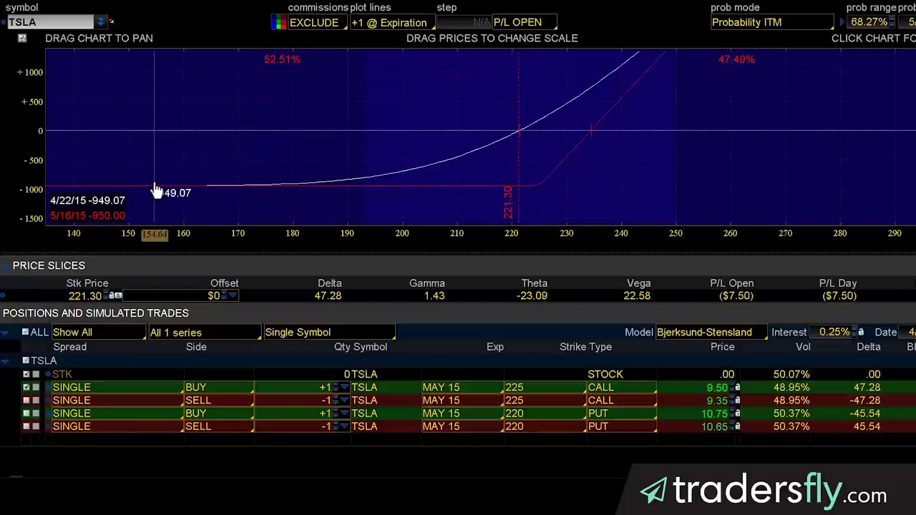
pyautogui.moveTo(113, 187); pyautogui.dragTo(546, 187)
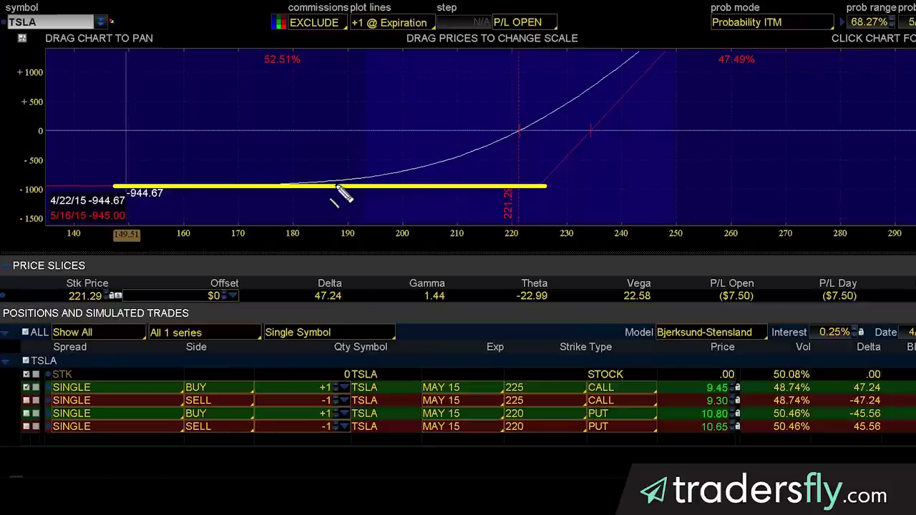
pyautogui.click(225, 194)
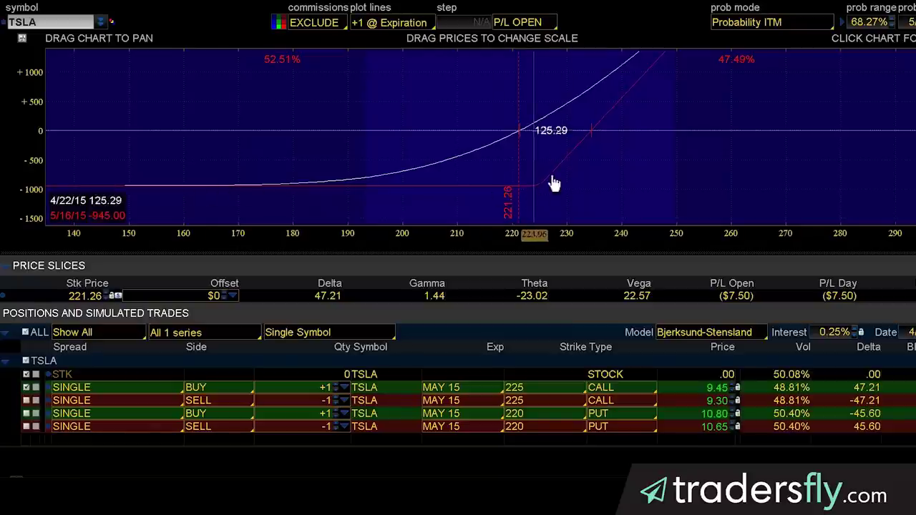
pyautogui.moveTo(723, 115); pyautogui.dragTo(565, 257)
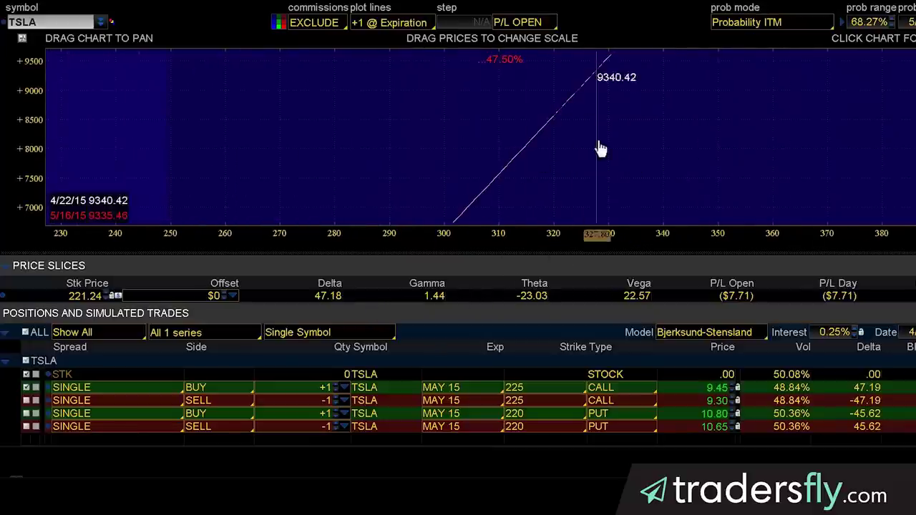
pyautogui.moveTo(801, 74); pyautogui.dragTo(659, 137)
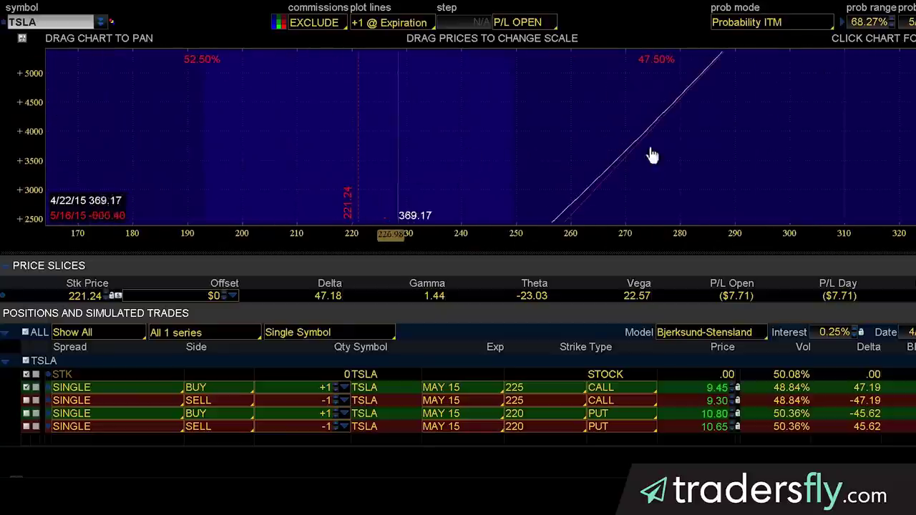
pyautogui.moveTo(838, 133); pyautogui.dragTo(548, 228)
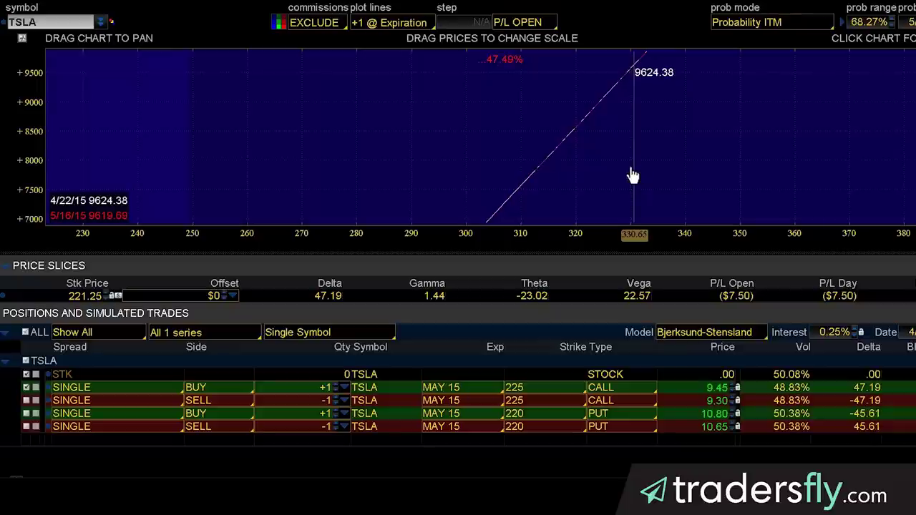
pyautogui.moveTo(630, 173); pyautogui.dragTo(509, 81)
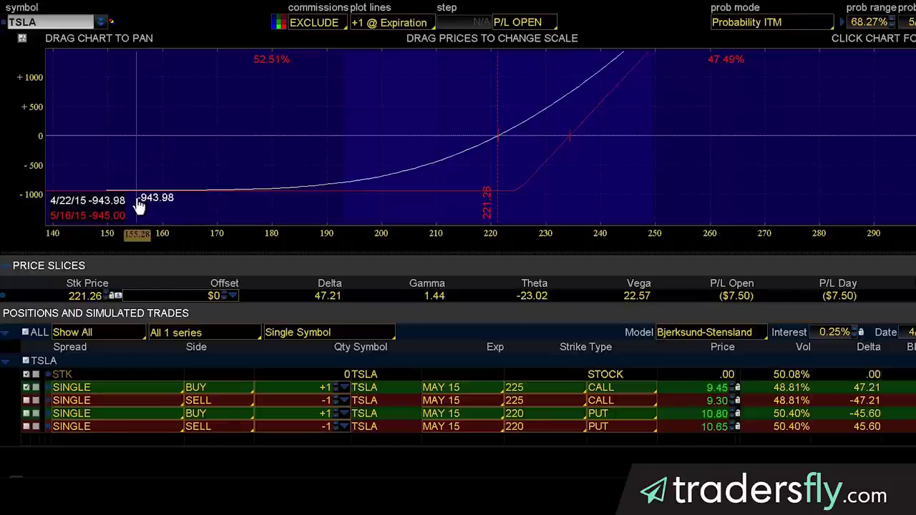
# Replace the bought call with the bought MAY 15 220 put on the risk graph and examine its loss at rising prices.
pyautogui.click(25, 389)
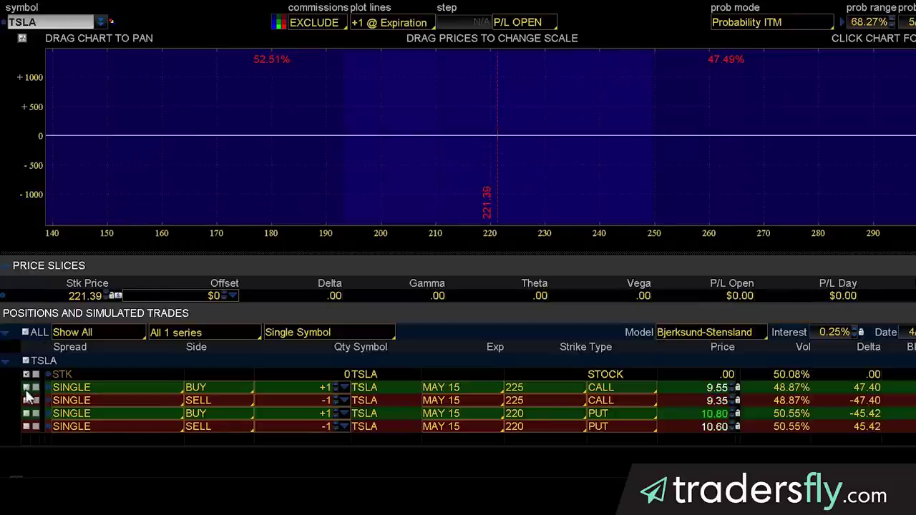
pyautogui.click(27, 414)
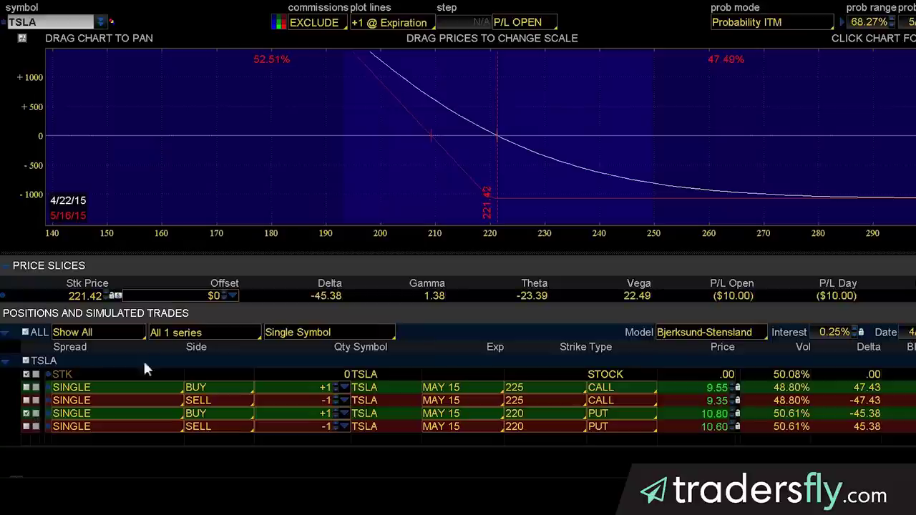
pyautogui.moveTo(303, 136); pyautogui.dragTo(556, 104)
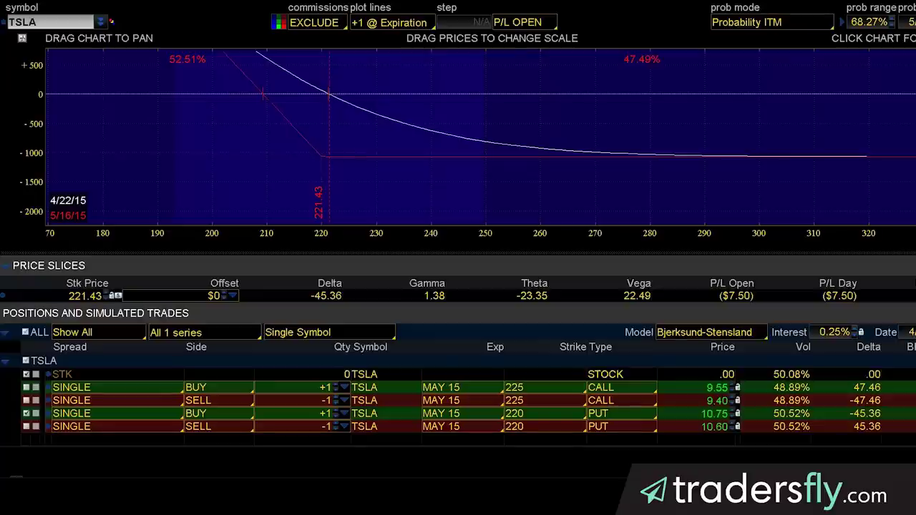
pyautogui.click(107, 415)
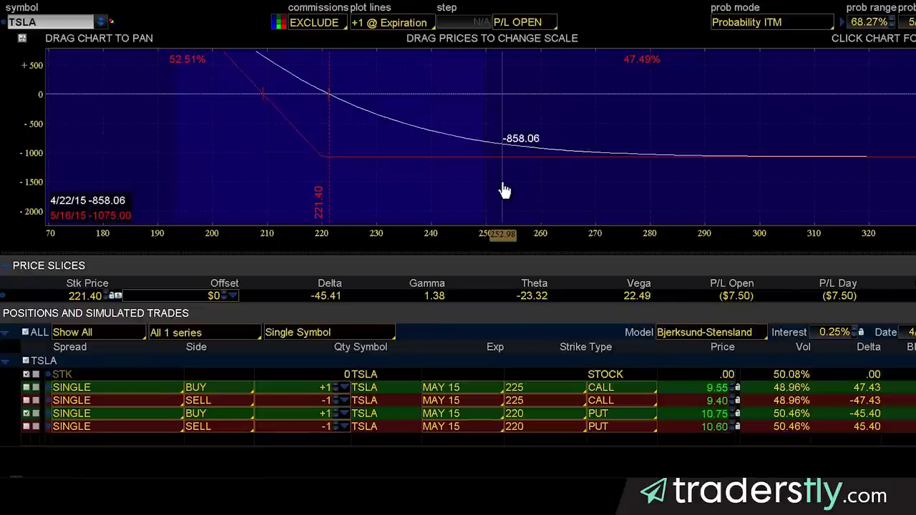
pyautogui.moveTo(528, 193); pyautogui.dragTo(718, 194)
pyautogui.moveTo(351, 133); pyautogui.dragTo(211, 165)
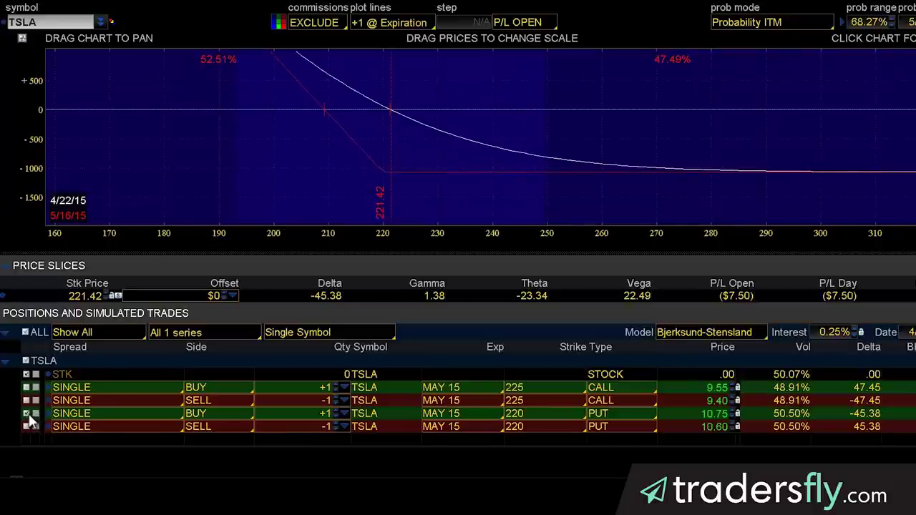
# Remove the bought put from the graph, briefly replot the bought 225 call, and replace it with the sold MAY 15 225 call.
pyautogui.click(27, 415)
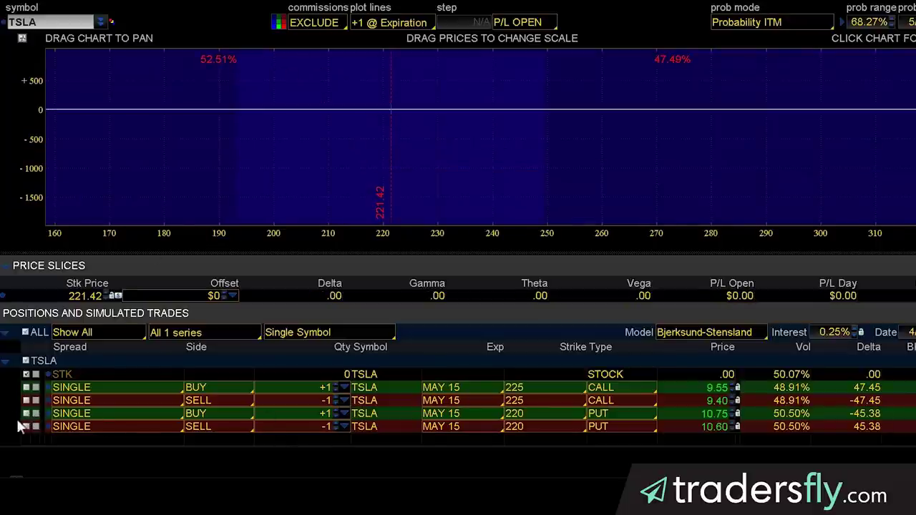
pyautogui.click(26, 388)
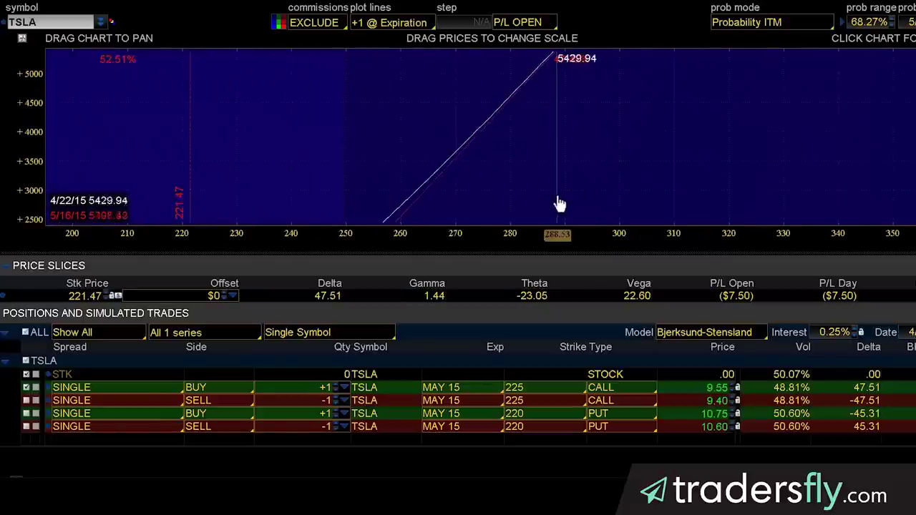
pyautogui.click(25, 388)
pyautogui.click(26, 401)
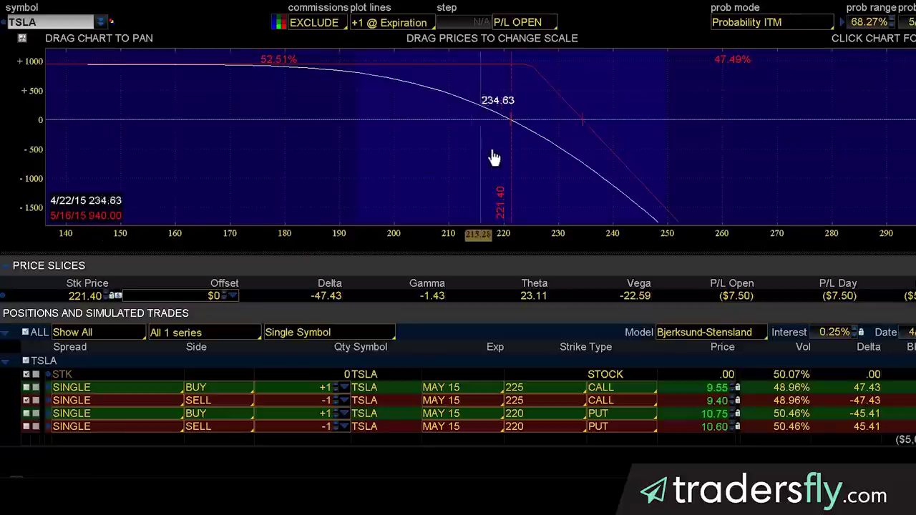
# Examine the sold 225 call's profit line as the TSLA price falls to near zero.
pyautogui.moveTo(229, 139); pyautogui.dragTo(532, 156)
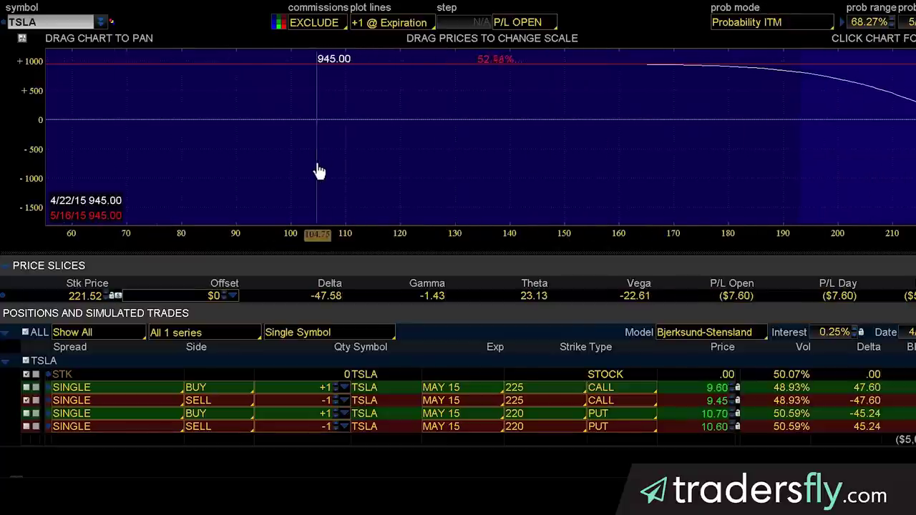
pyautogui.moveTo(319, 171); pyautogui.dragTo(605, 170)
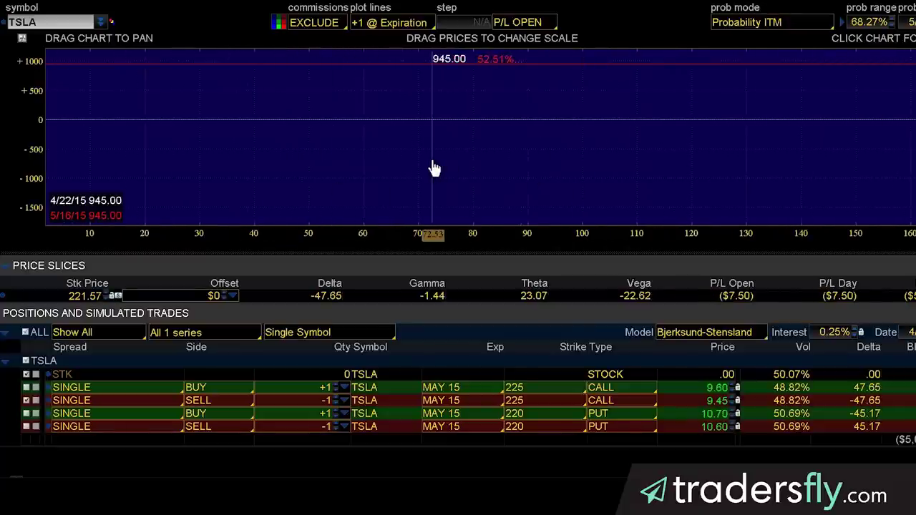
pyautogui.moveTo(674, 165); pyautogui.dragTo(293, 168)
pyautogui.moveTo(730, 164); pyautogui.dragTo(558, 161)
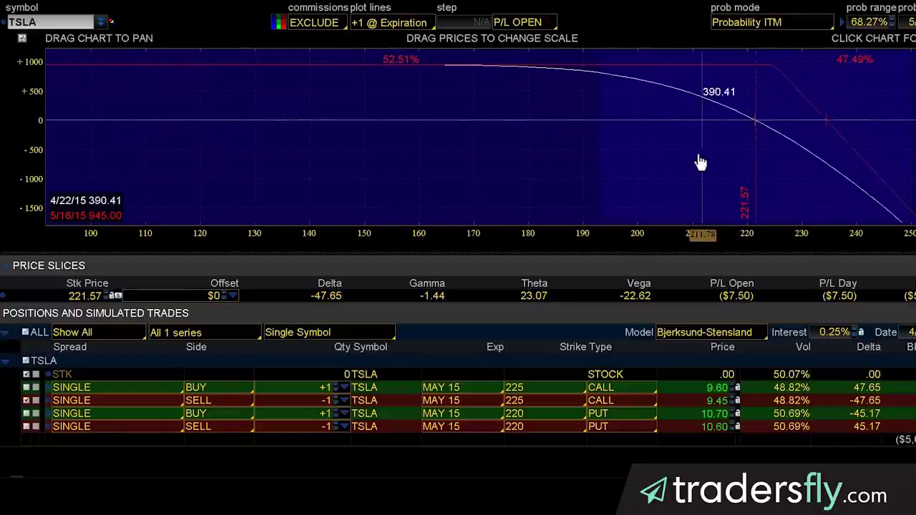
pyautogui.moveTo(634, 162); pyautogui.dragTo(463, 165)
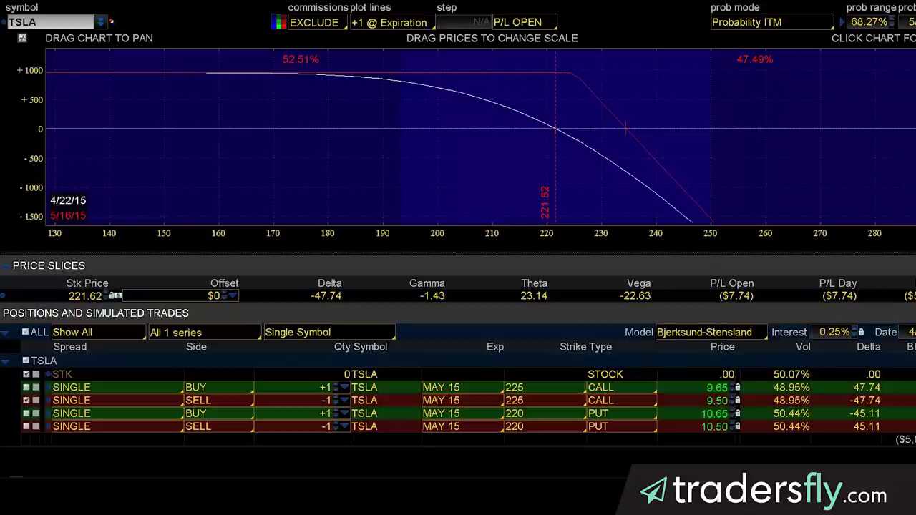
# Advance the simulation date to 5/1/15 to preview the sold call's time decay, and restore it to 4/22/15.
pyautogui.press('Up')
pyautogui.press('Up')
pyautogui.press('Up')
pyautogui.press('Up')
pyautogui.press('Up')
pyautogui.press('Up')
pyautogui.press('Up')
pyautogui.press('Up')
pyautogui.press('Up')
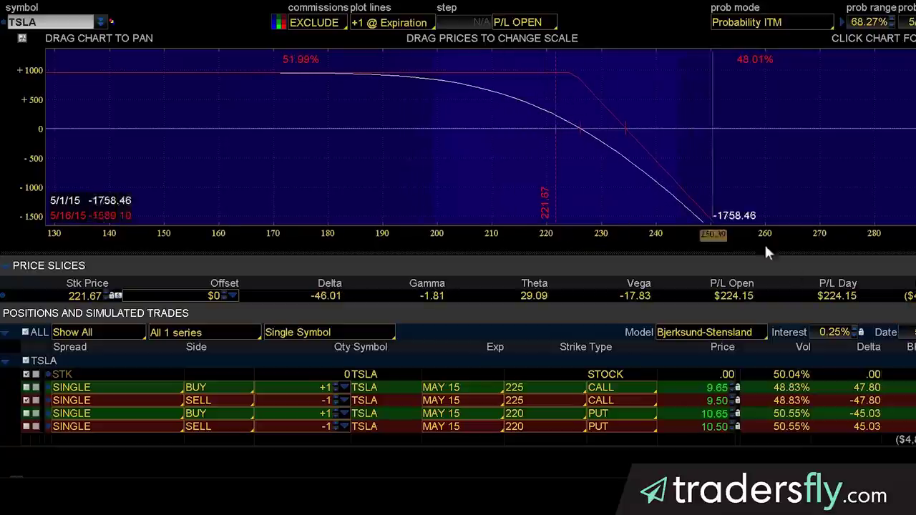
pyautogui.click(911, 332)
pyautogui.click(843, 330)
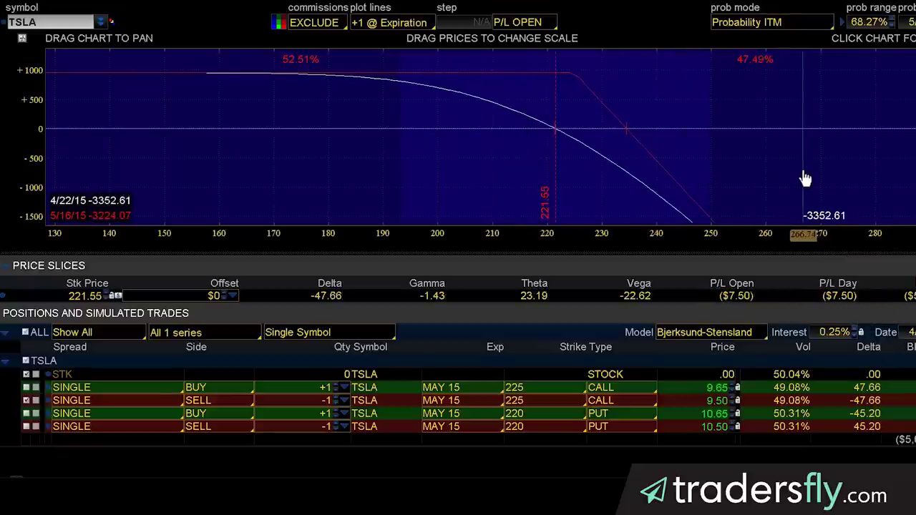
# Examine the sold 225 call's loss as the TSLA price rises towards 300 and above.
pyautogui.moveTo(803, 178); pyautogui.dragTo(538, 91)
pyautogui.moveTo(728, 176); pyautogui.dragTo(605, 136)
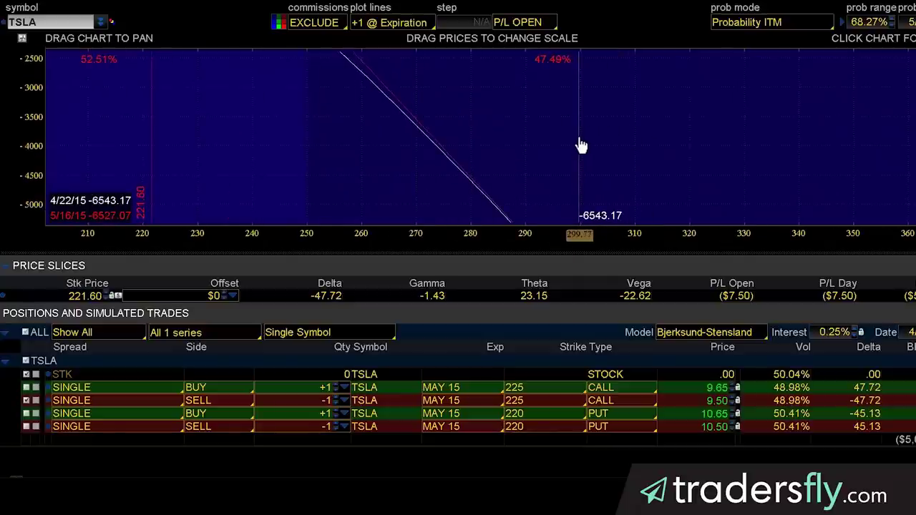
pyautogui.moveTo(581, 146); pyautogui.dragTo(698, 151)
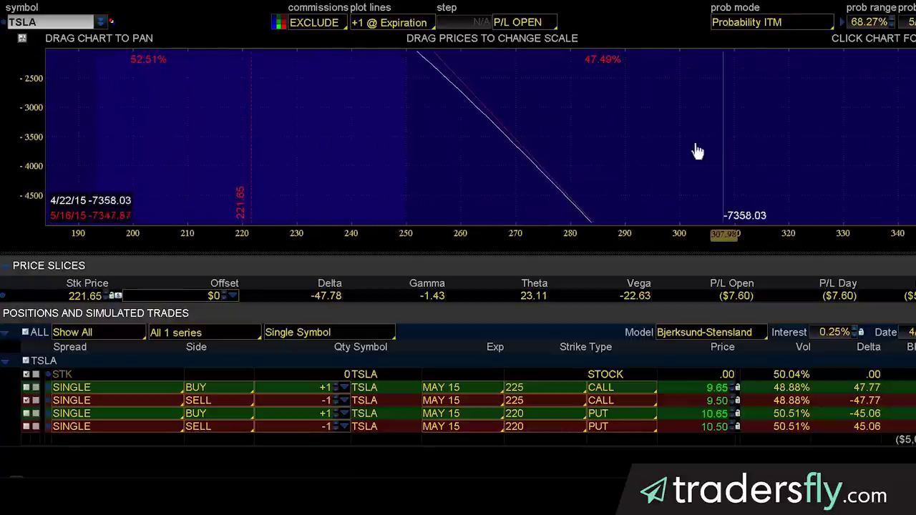
pyautogui.moveTo(599, 143); pyautogui.dragTo(758, 190)
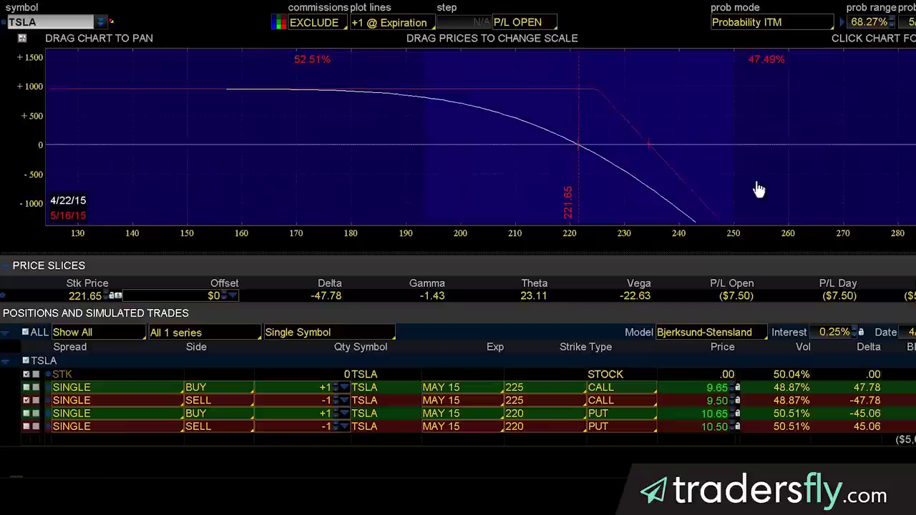
pyautogui.moveTo(702, 139); pyautogui.dragTo(616, 127)
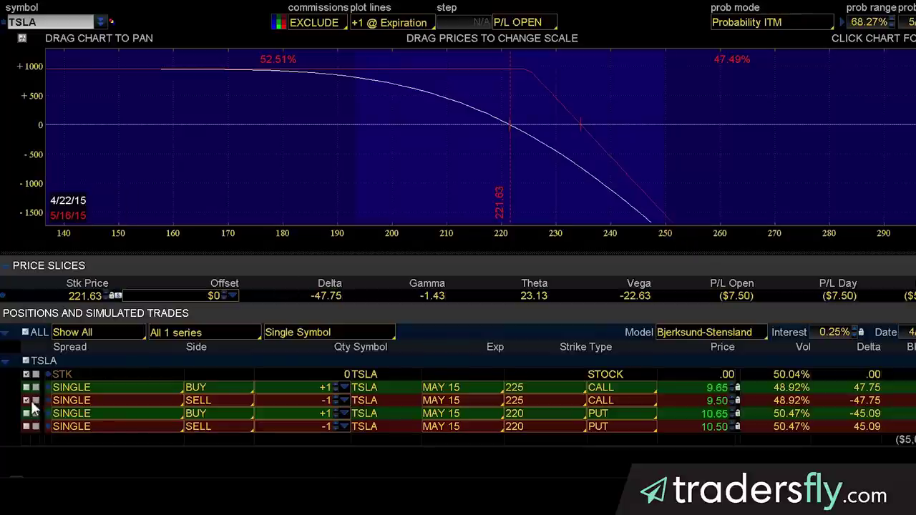
# Swap the sold call for the bought MAY 15 220 put on the risk graph and examine its profit at falling prices.
pyautogui.click(26, 400)
pyautogui.click(27, 413)
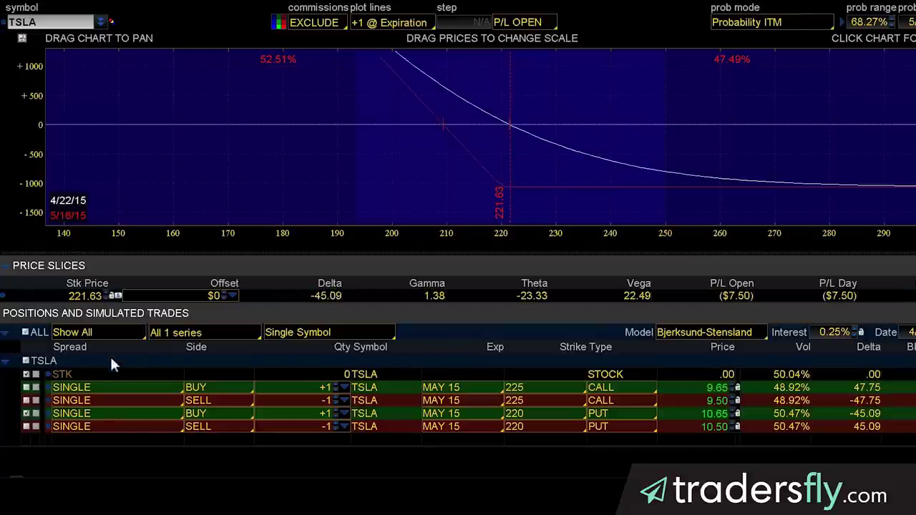
pyautogui.moveTo(317, 129); pyautogui.dragTo(420, 194)
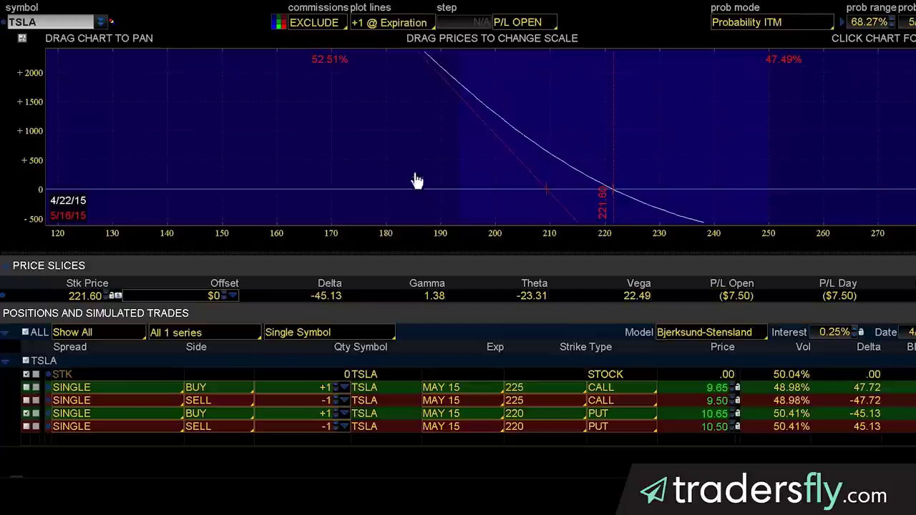
pyautogui.moveTo(420, 130); pyautogui.dragTo(408, 179)
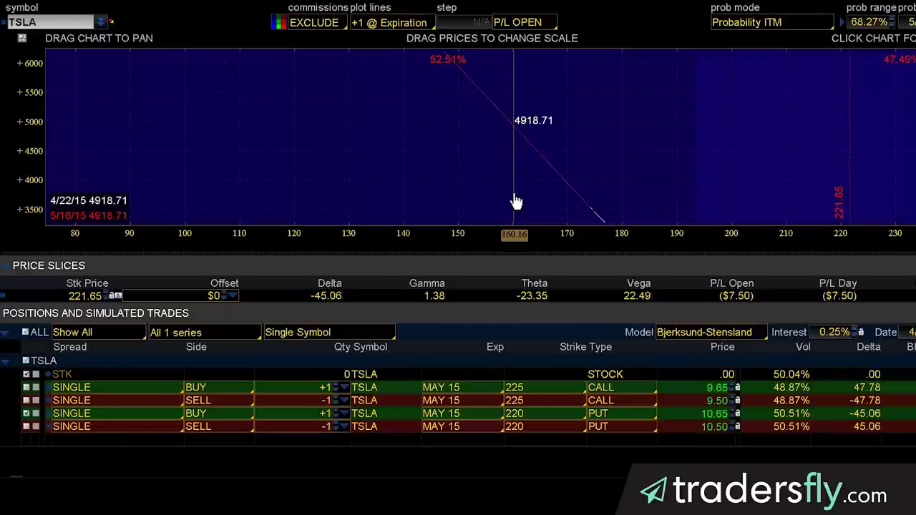
pyautogui.moveTo(515, 202); pyautogui.dragTo(593, 147)
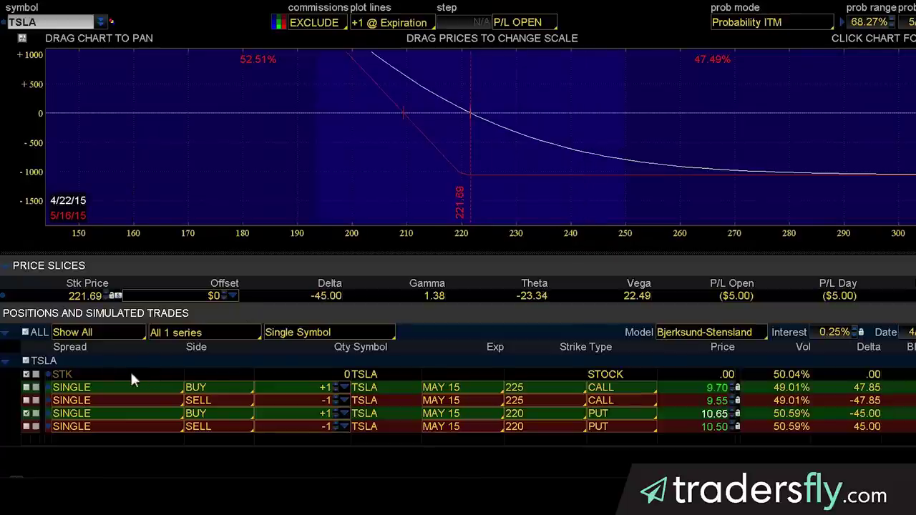
# Swap the bought put for the sold MAY 15 220 put on the risk graph and examine its profit and loss sides.
pyautogui.click(26, 412)
pyautogui.click(26, 426)
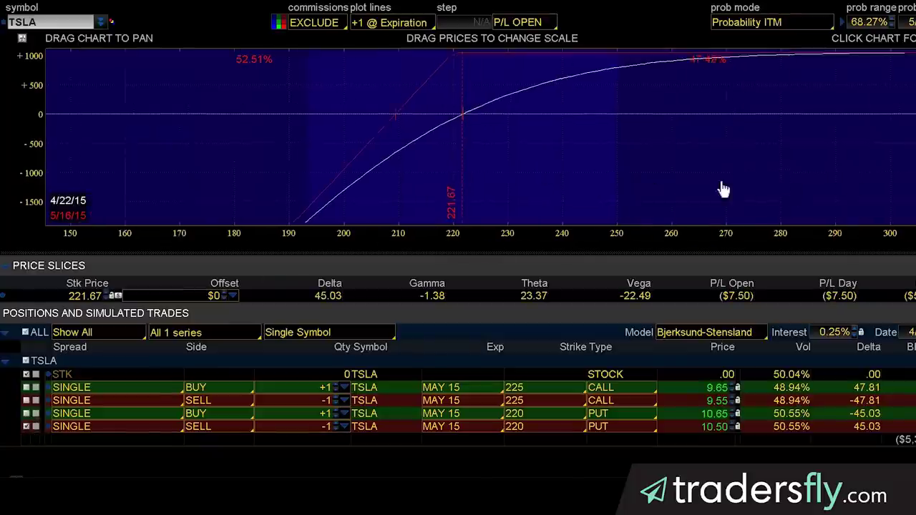
pyautogui.moveTo(791, 190); pyautogui.dragTo(483, 194)
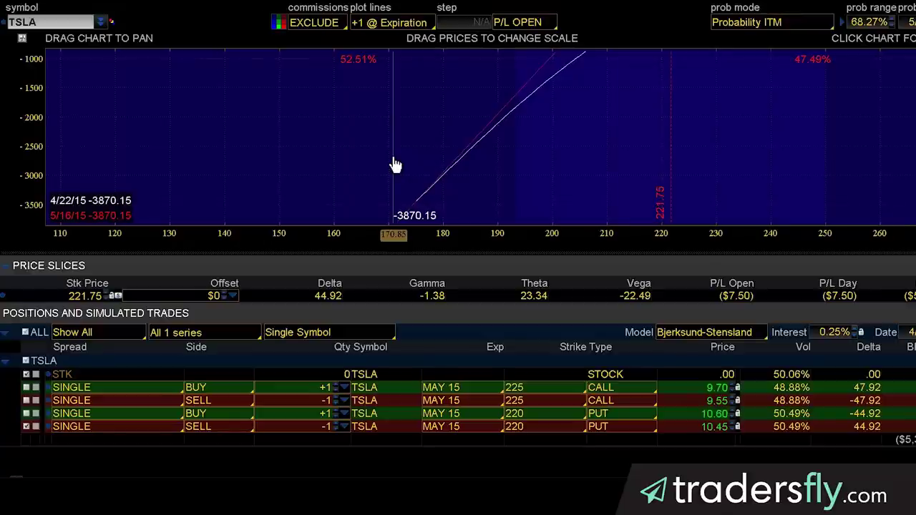
pyautogui.moveTo(396, 165); pyautogui.dragTo(193, 161)
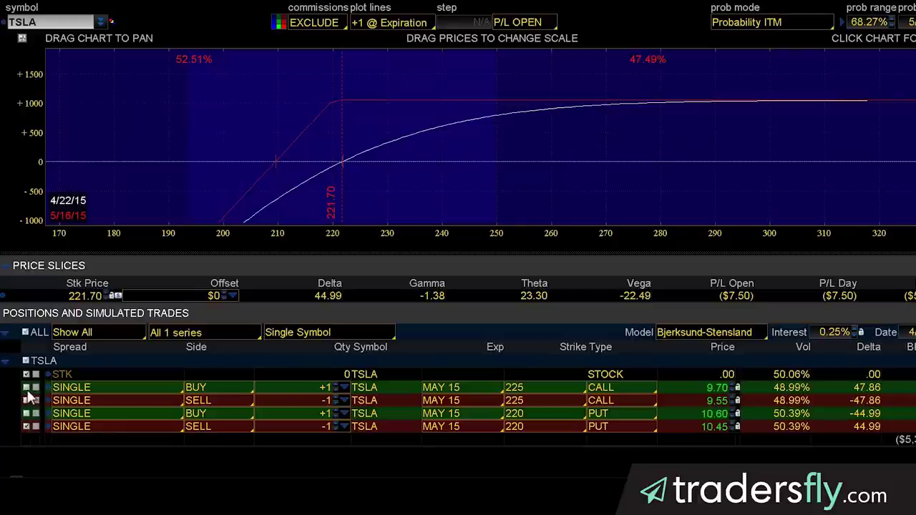
# Add the bought MAY 15 225 call to the sold 220 put on the risk graph and examine the combined profit and loss around the current price.
pyautogui.click(27, 389)
pyautogui.moveTo(37, 106); pyautogui.dragTo(30, 71)
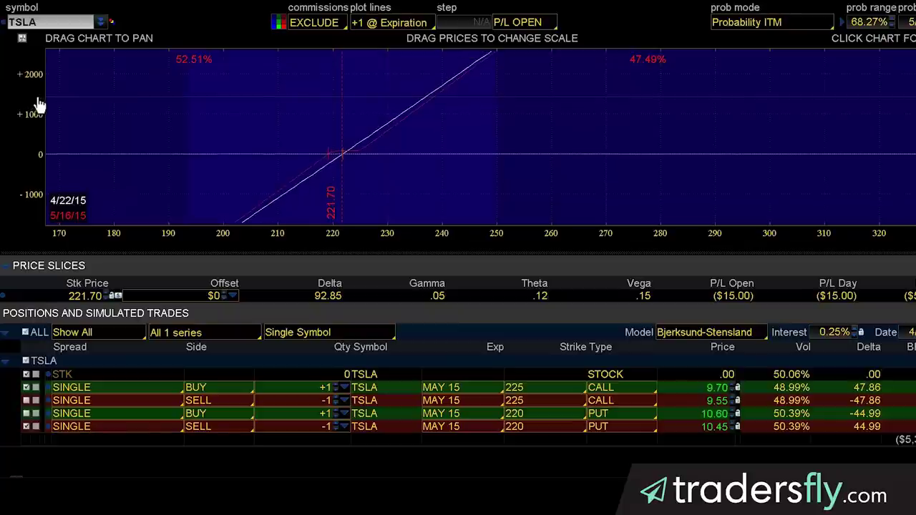
pyautogui.moveTo(401, 245); pyautogui.dragTo(727, 236)
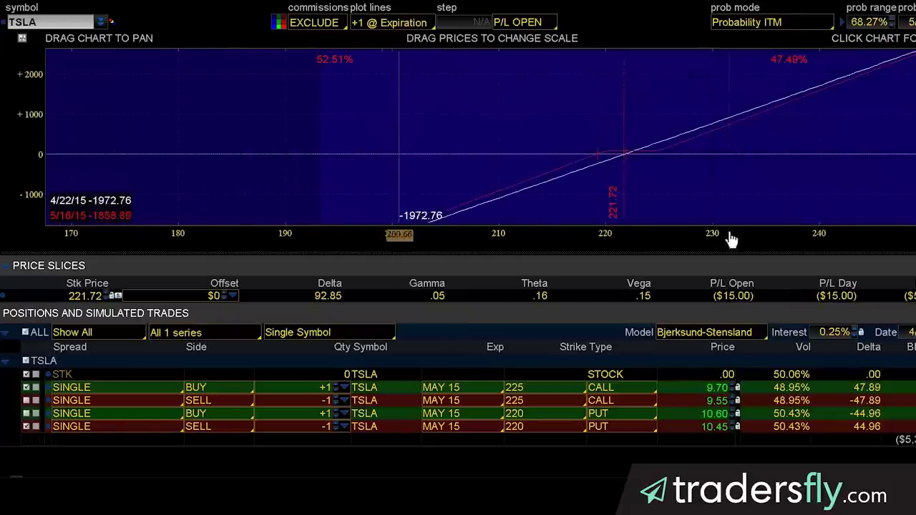
pyautogui.moveTo(728, 194); pyautogui.dragTo(487, 200)
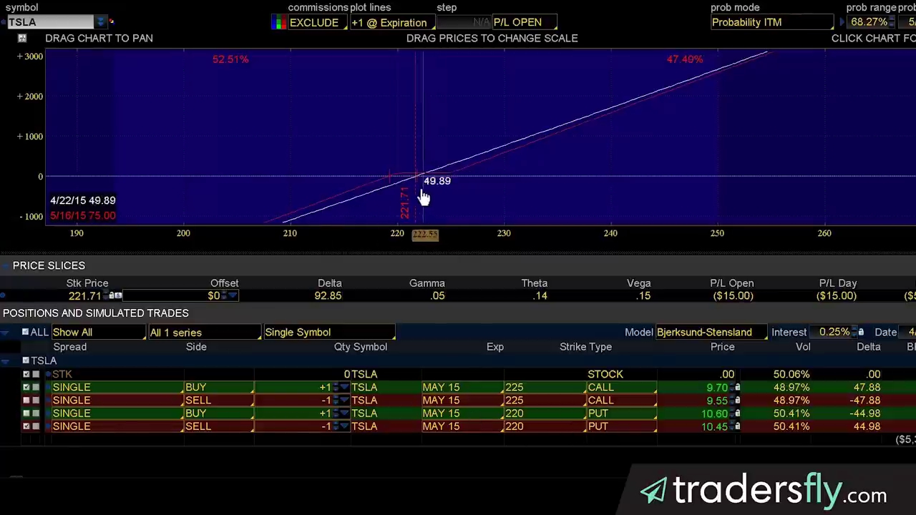
pyautogui.moveTo(505, 233); pyautogui.dragTo(830, 238)
pyautogui.moveTo(780, 212); pyautogui.dragTo(637, 147)
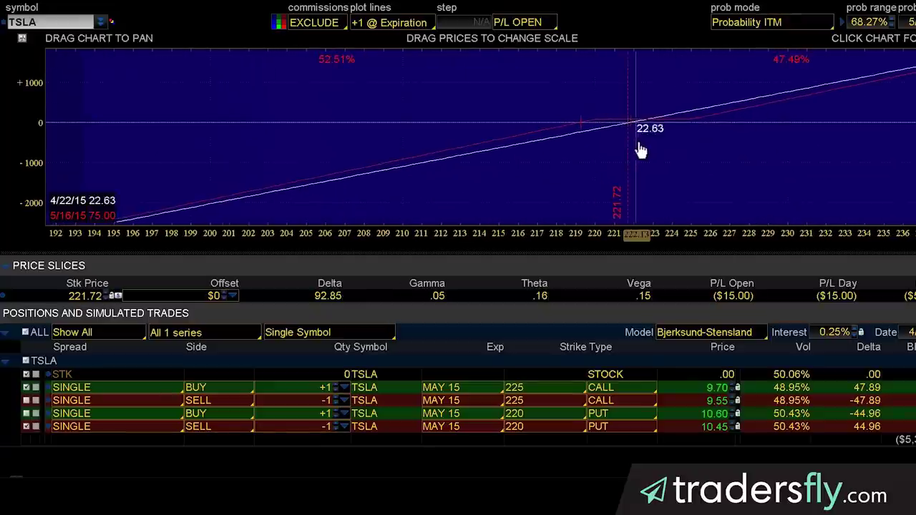
pyautogui.moveTo(716, 237); pyautogui.dragTo(465, 241)
pyautogui.moveTo(506, 188); pyautogui.dragTo(486, 208)
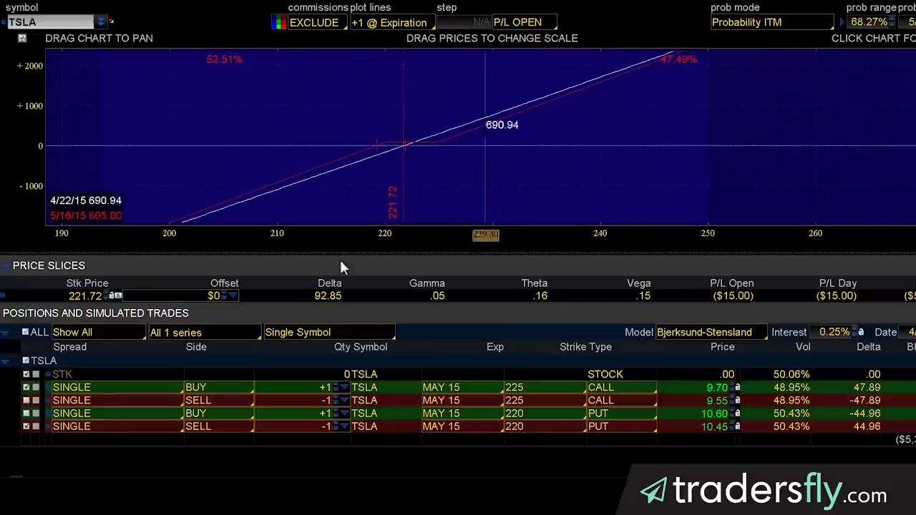
# Remove the sold put to view the bought 225 call alone, and swap that call for the sold MAY 15 220 put.
pyautogui.click(27, 426)
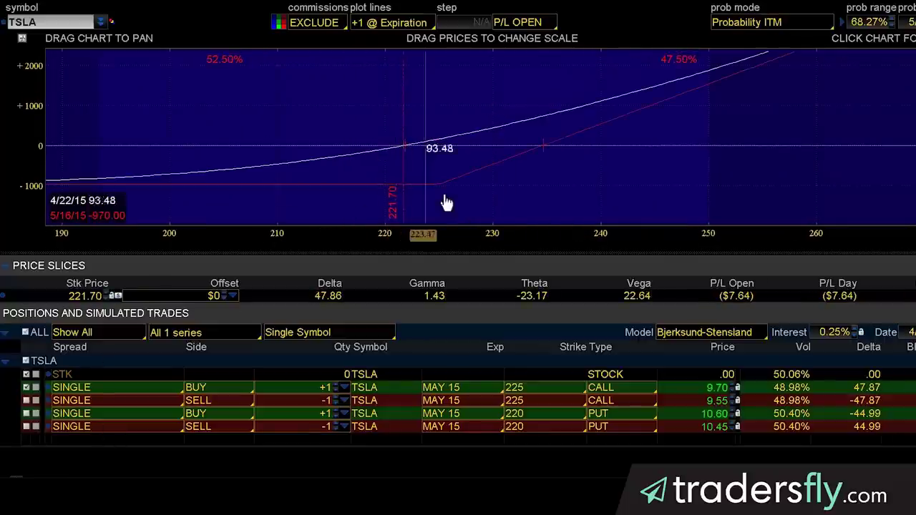
pyautogui.click(27, 388)
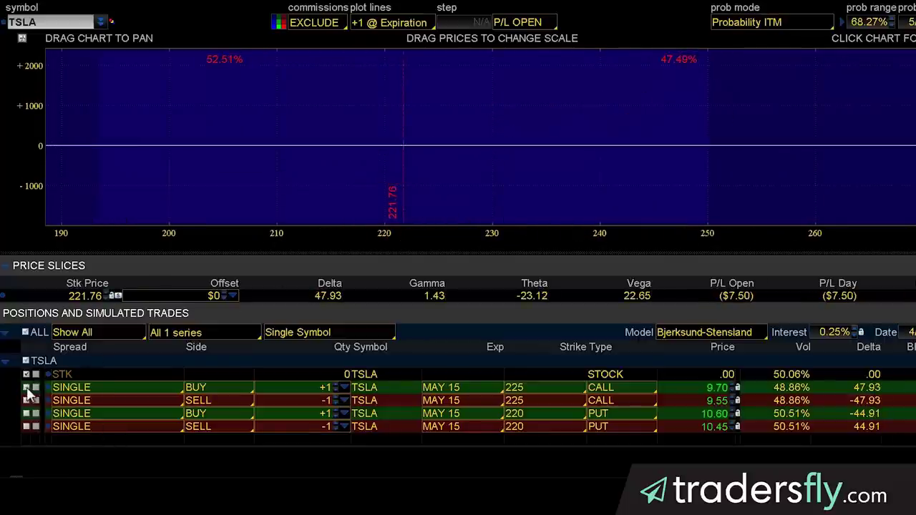
pyautogui.click(26, 427)
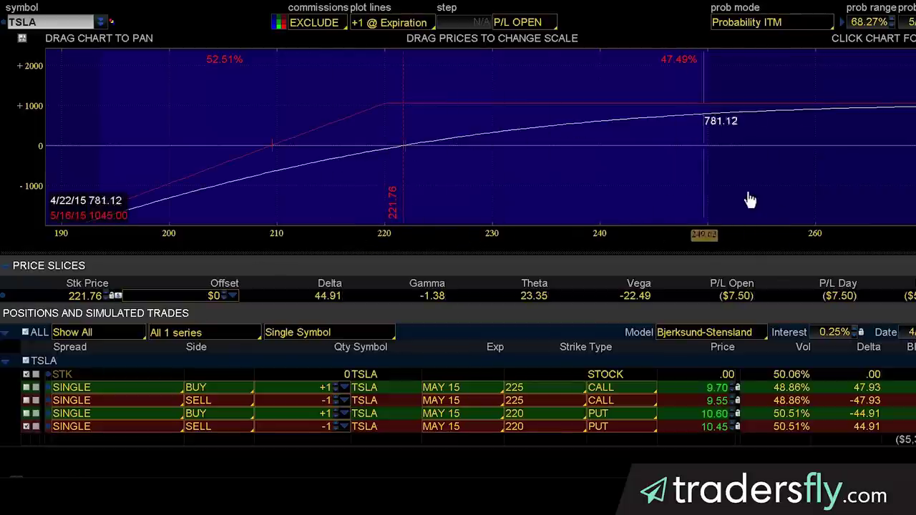
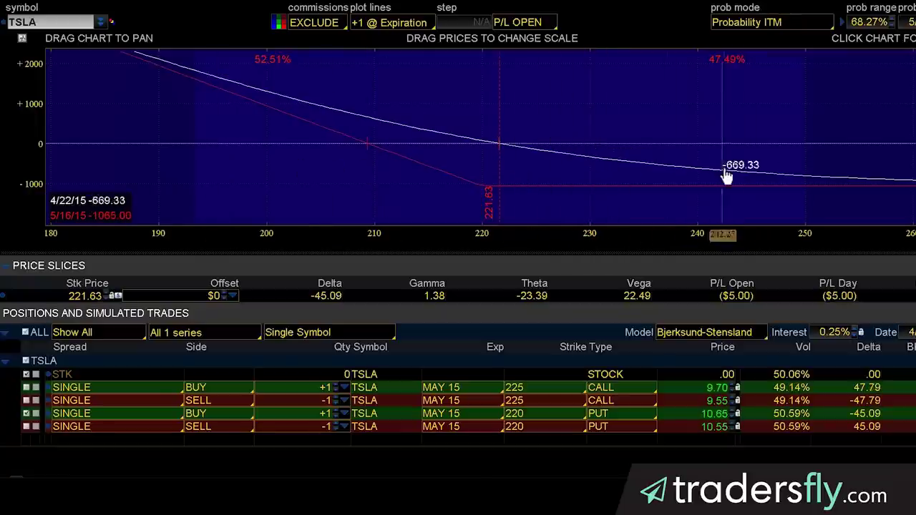
# Swap the bought put for the sold MAY 15 225 call, examine its loss at rising prices, and replace it with the sold 220 put.
pyautogui.click(26, 413)
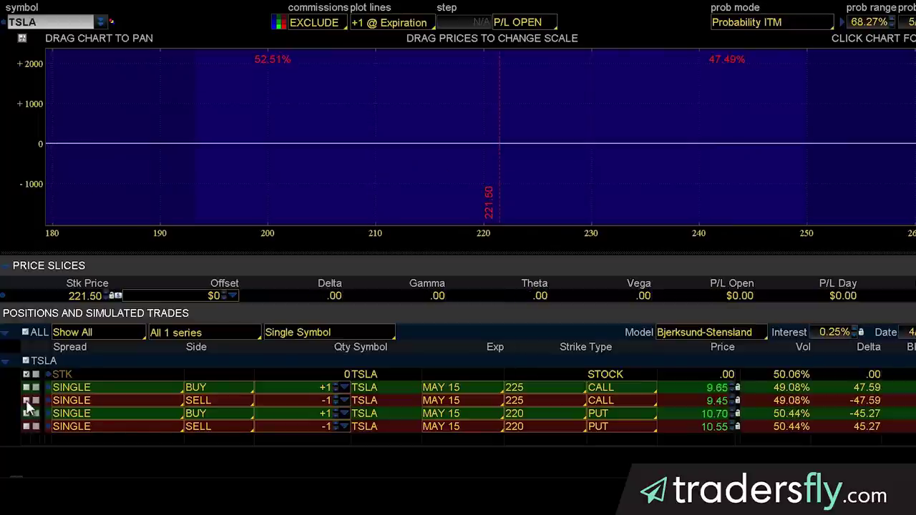
pyautogui.click(26, 401)
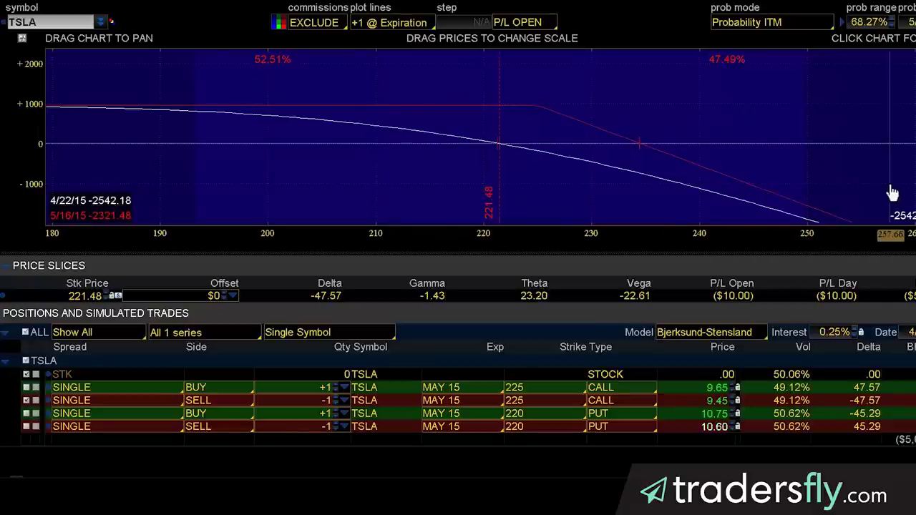
pyautogui.moveTo(891, 175); pyautogui.dragTo(802, 151)
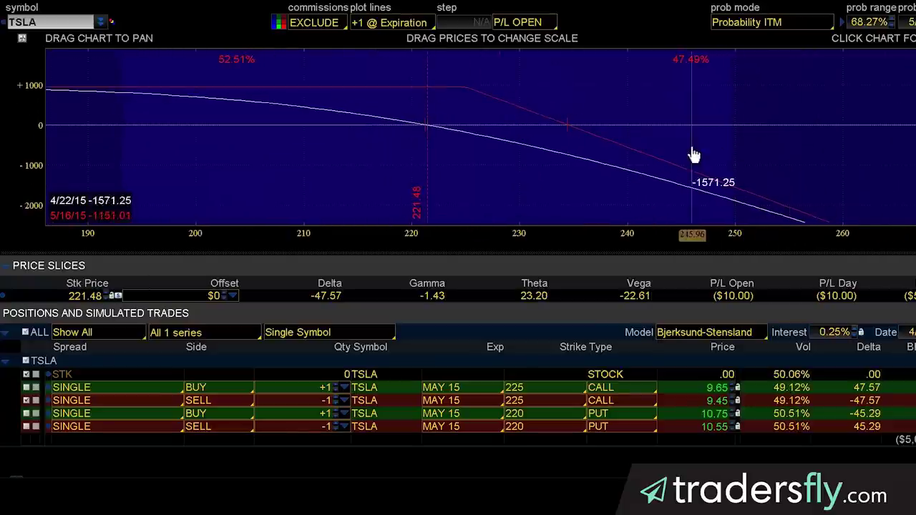
pyautogui.moveTo(716, 143); pyautogui.dragTo(734, 170)
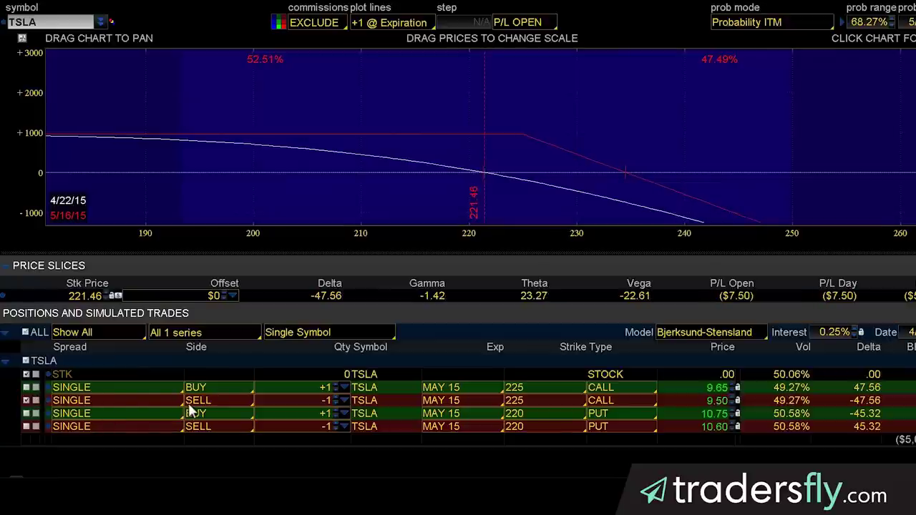
pyautogui.click(27, 400)
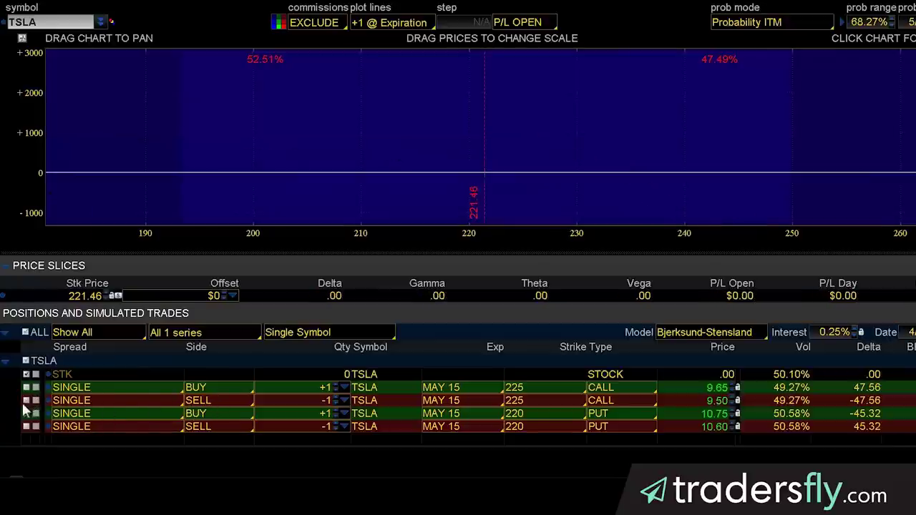
pyautogui.click(26, 426)
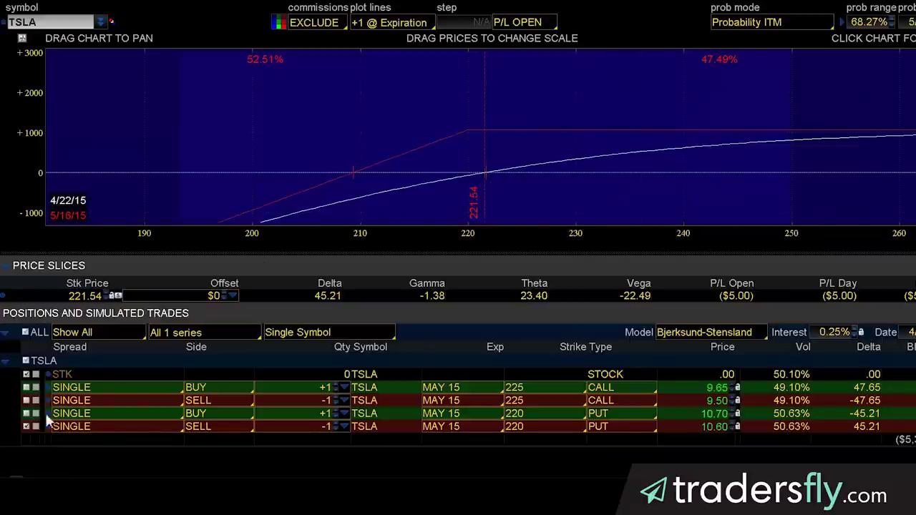
# Compare the two bought options by plotting the MAY 15 225 call alone, followed by the 220 put alone.
pyautogui.click(26, 426)
pyautogui.click(27, 388)
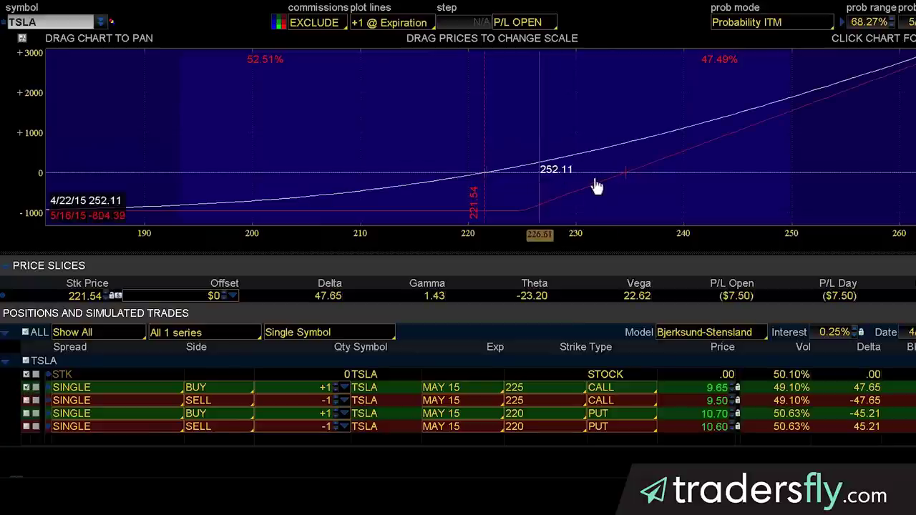
pyautogui.click(26, 387)
pyautogui.click(27, 414)
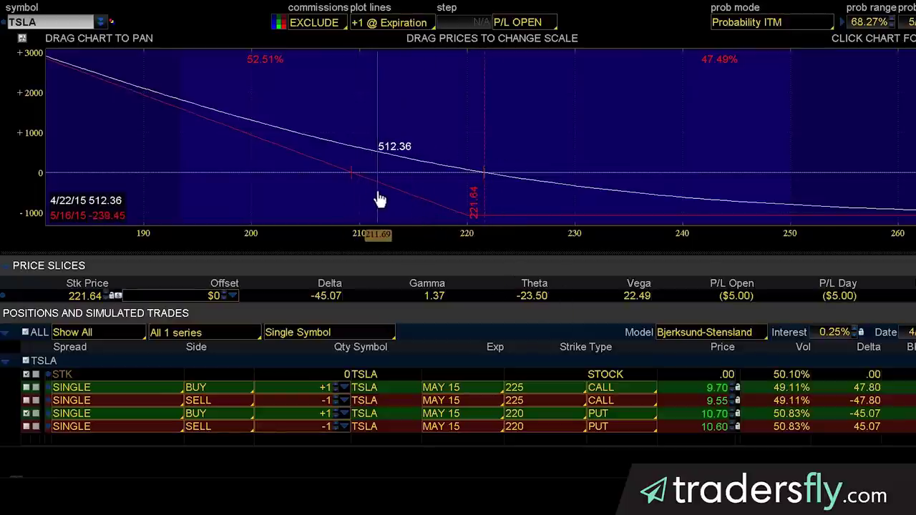
# Swap the bought put for the sold MAY 15 225 call on the risk graph and examine its profit and loss sides up to about 260.
pyautogui.click(26, 415)
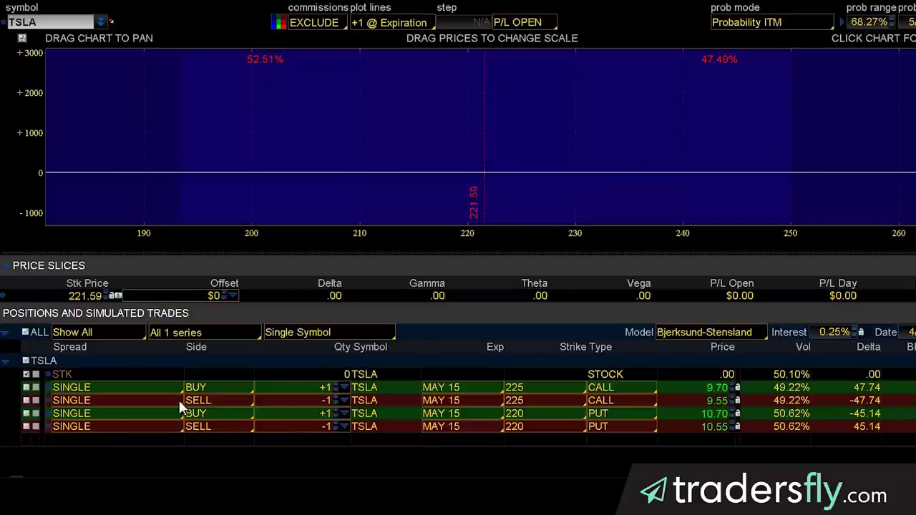
pyautogui.click(26, 401)
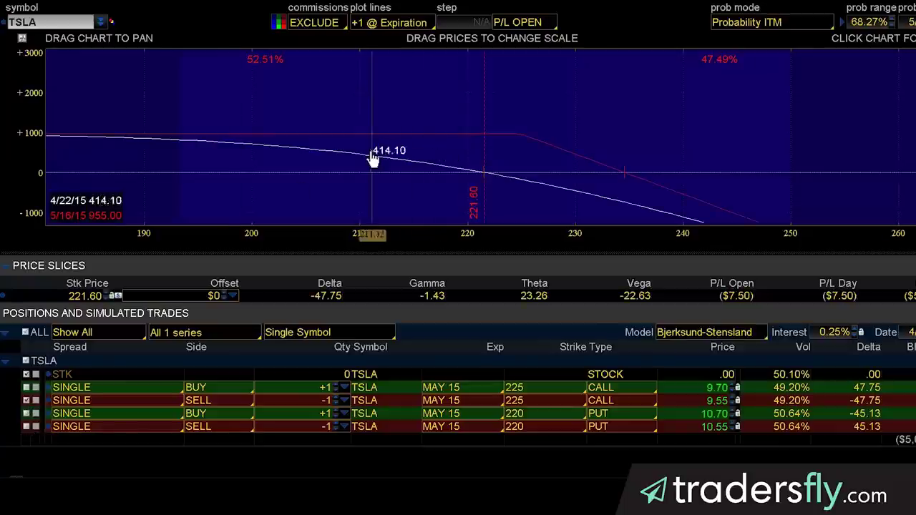
pyautogui.moveTo(352, 196); pyautogui.dragTo(367, 133)
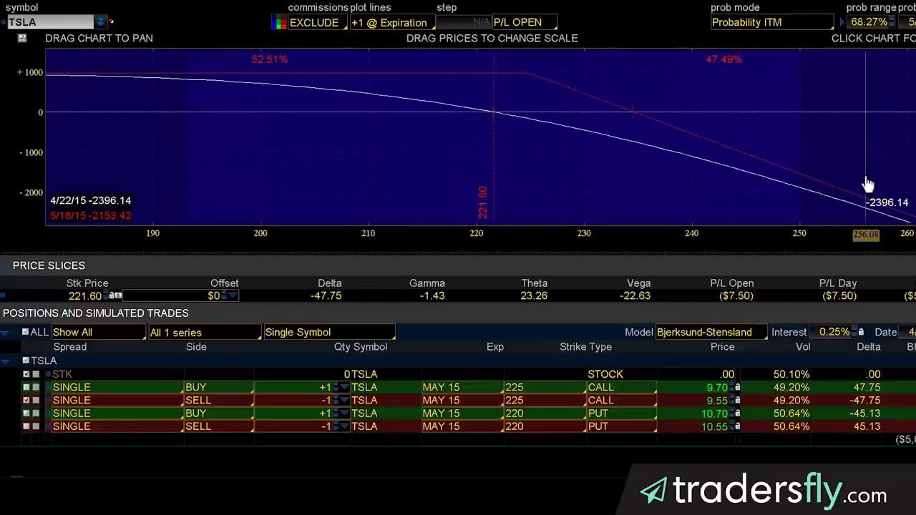
pyautogui.moveTo(842, 165); pyautogui.dragTo(793, 167)
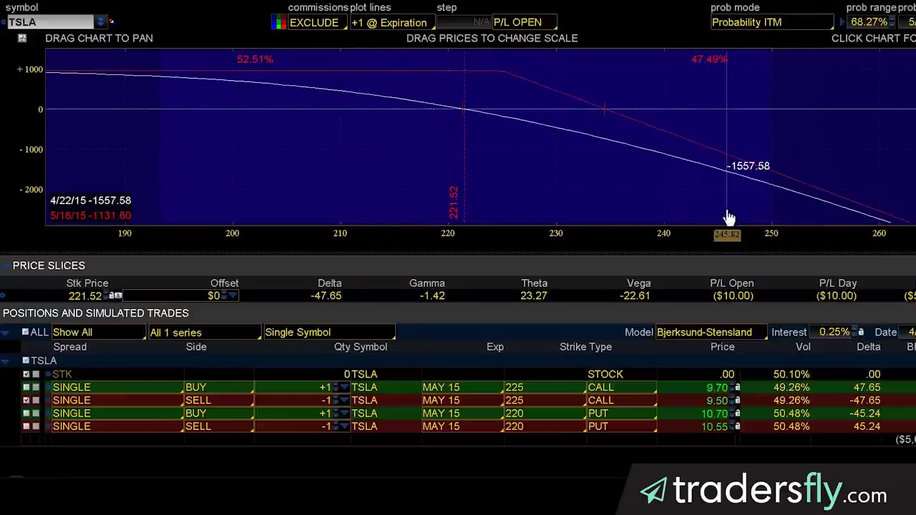